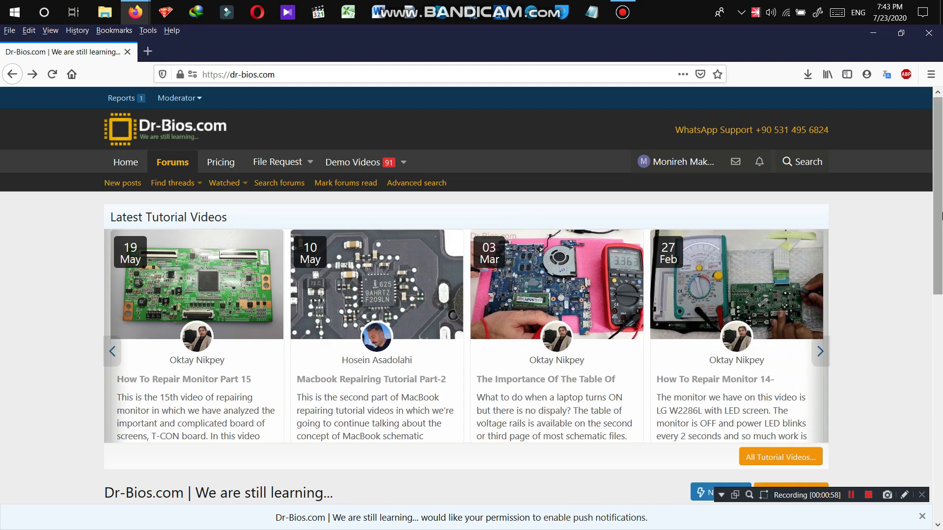
- Reload the forum homepage and browse up and down through it
scroll(941, 338, "down", 5)
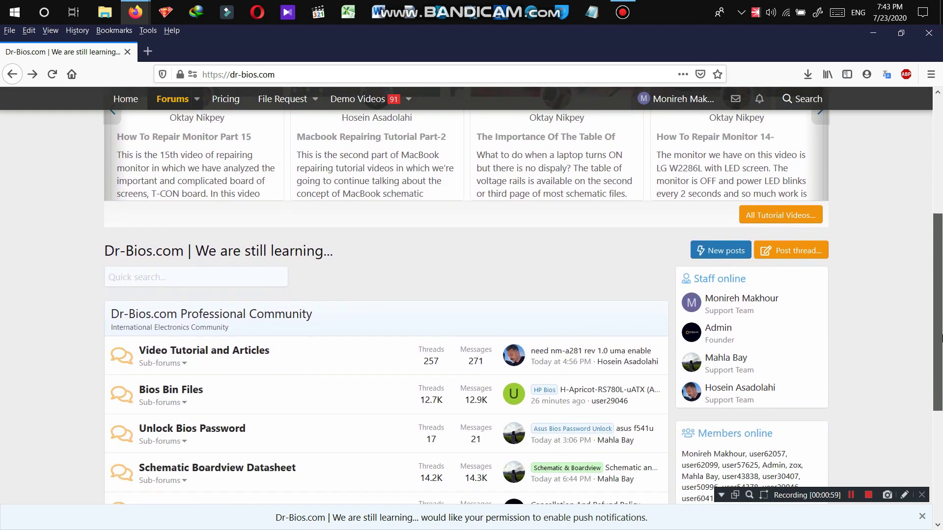
left_click_drag(941, 339, 936, 224)
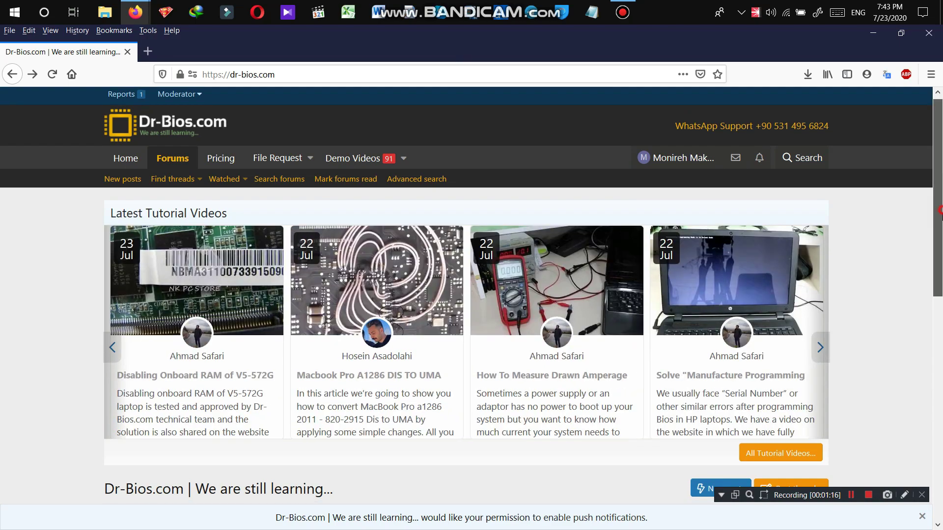
scroll(921, 270, "down", 10)
scroll(914, 306, "up", 10)
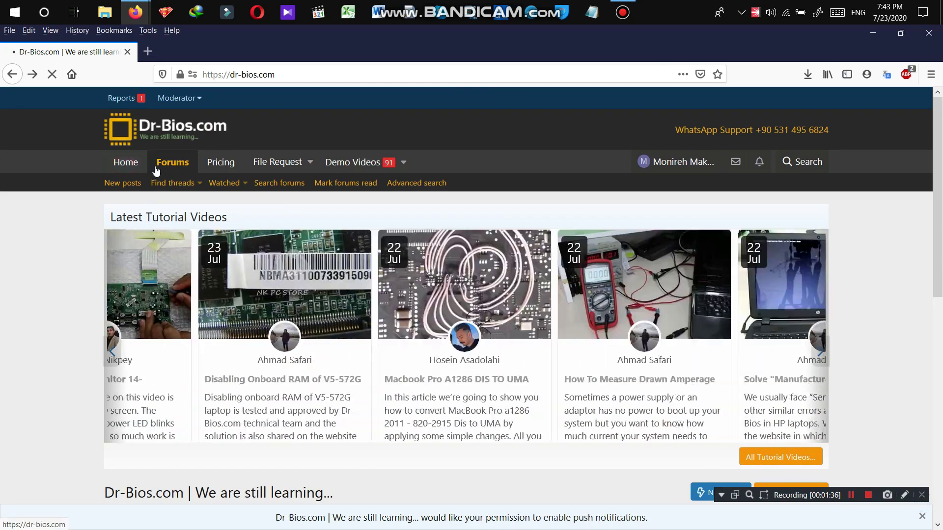
left_click(158, 167)
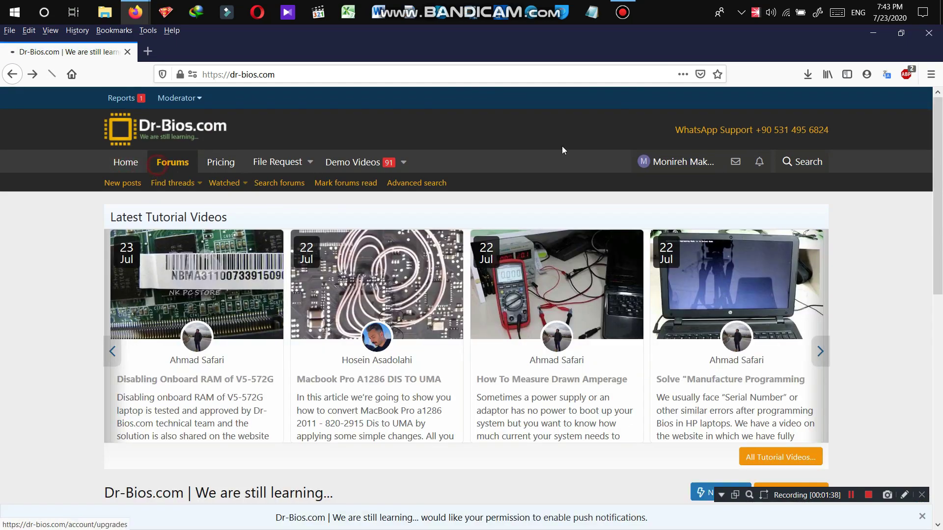
scroll(941, 153, "down", 10)
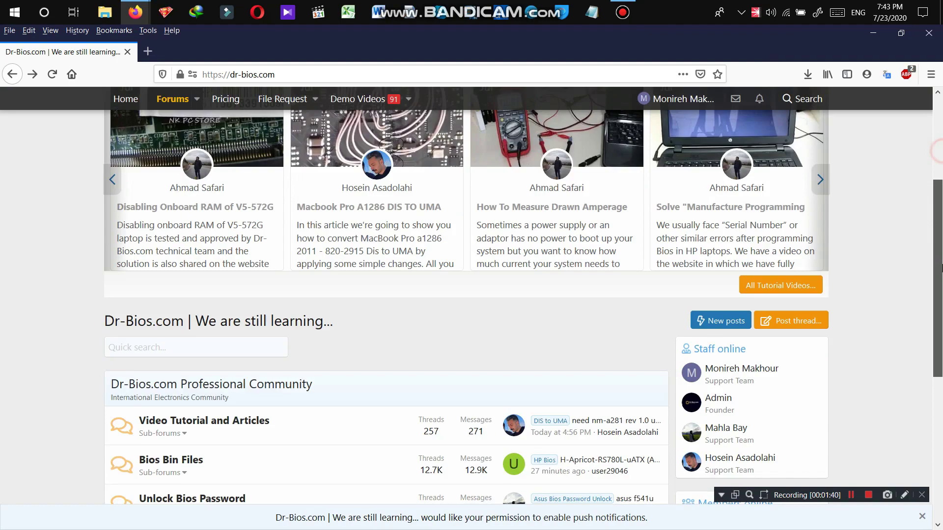
scroll(931, 324, "up", 10)
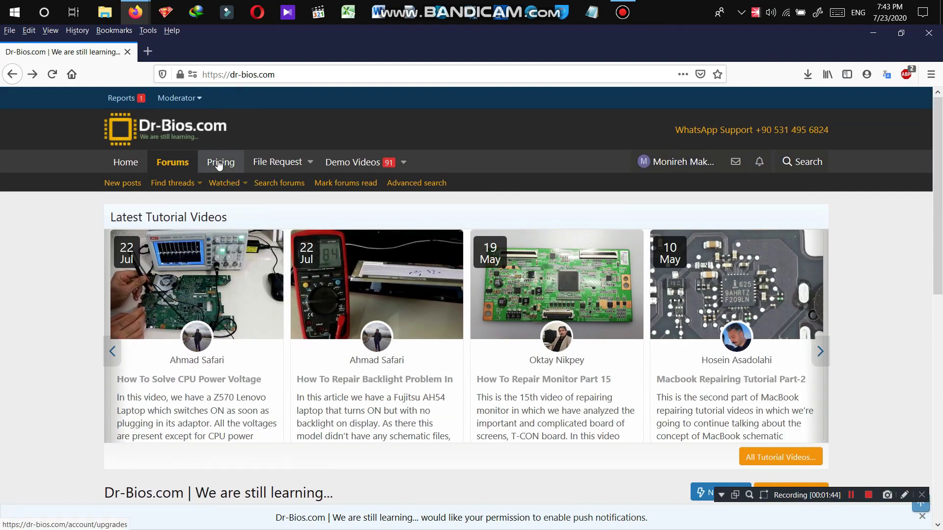
- Open the Account upgrades page and review the Golden ($99.00/12 months) and Bronze ($15.00/1 month) plans
left_click(221, 163)
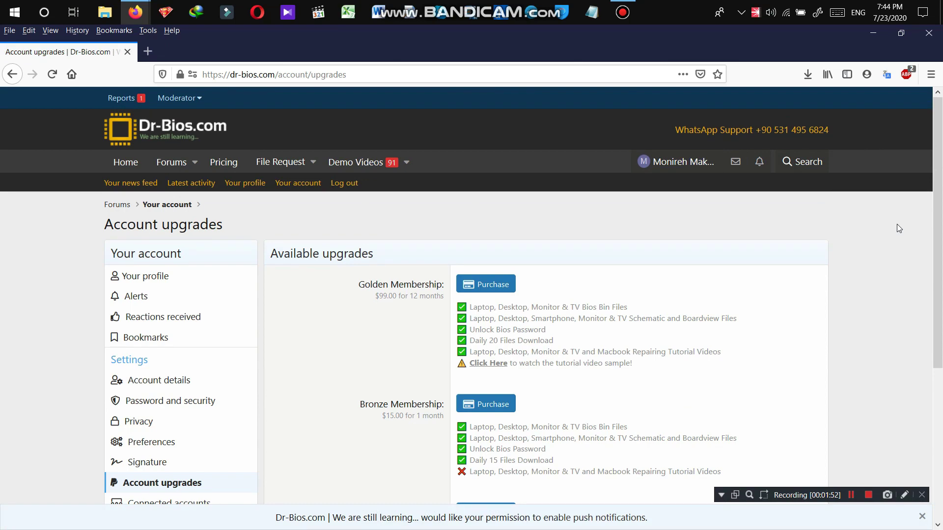
scroll(897, 224, "down", 3)
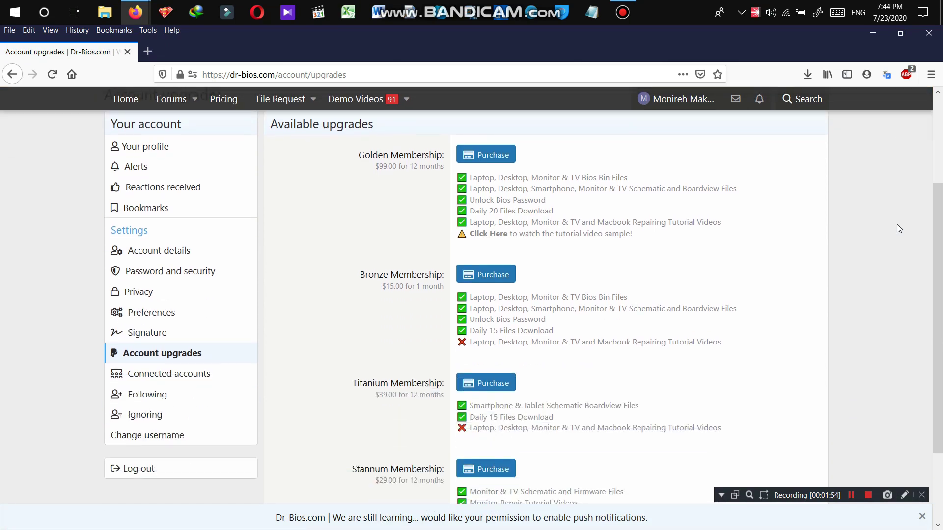
scroll(897, 224, "down", 2)
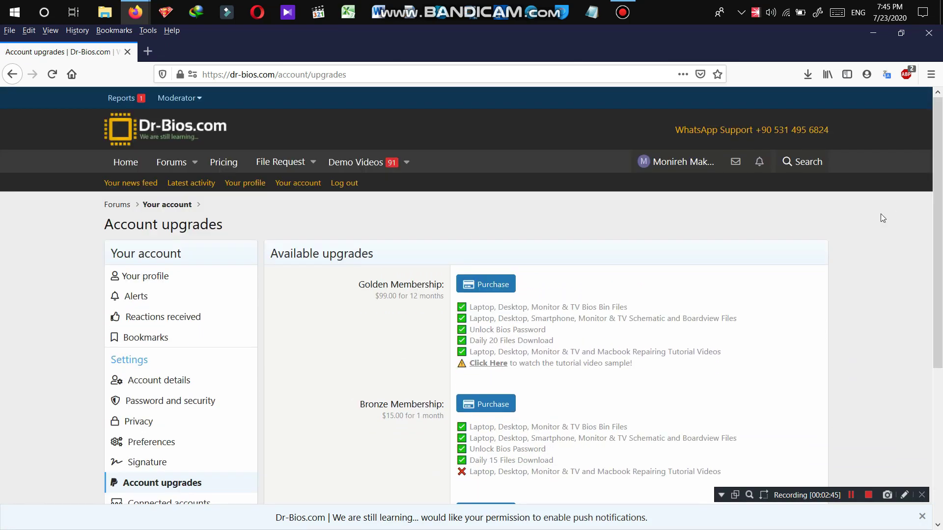
mouse_move(939, 202)
left_mouse_down()
mouse_move(942, 334)
mouse_move(942, 188)
left_mouse_up()
- Start purchasing Golden Membership and check the payment methods without choosing one
left_click(501, 287)
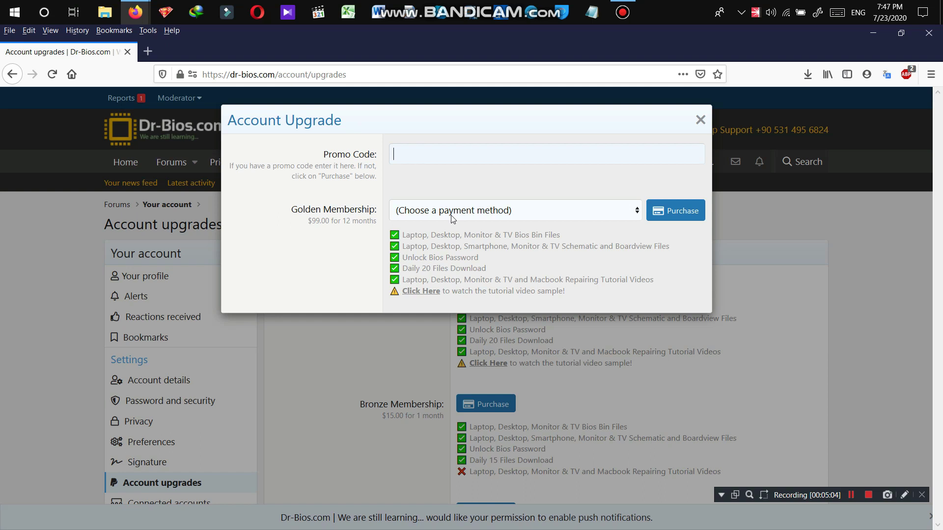
left_click(488, 211)
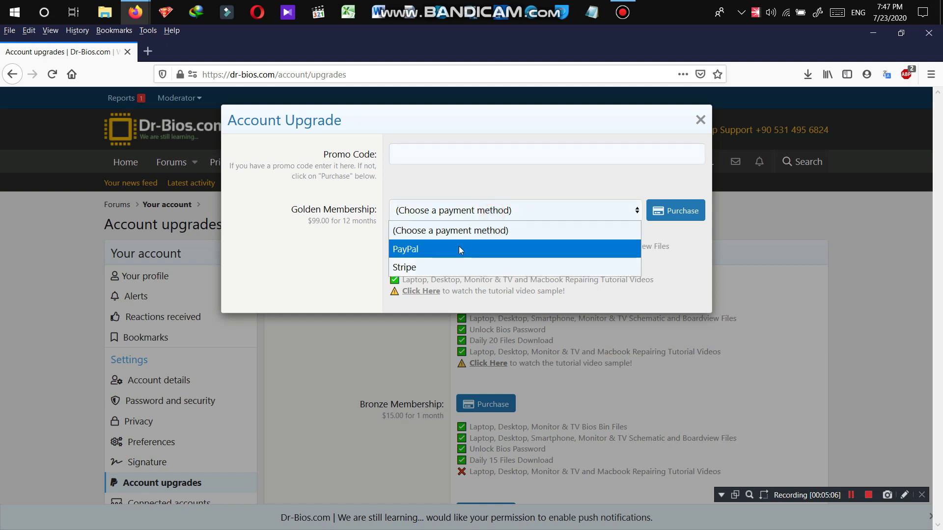
left_click(451, 185)
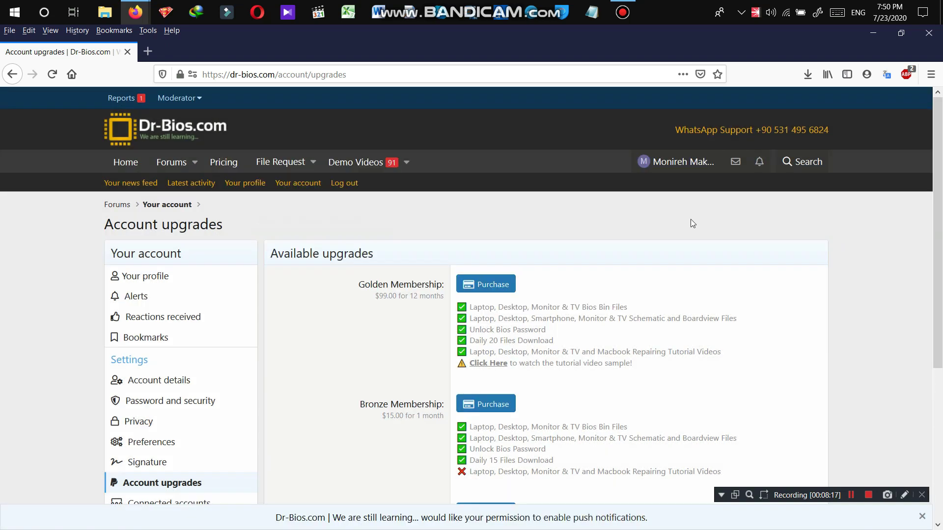
- Open the Bios File Request posting form and inspect its title, message and prefix fields without filling them
left_click(285, 163)
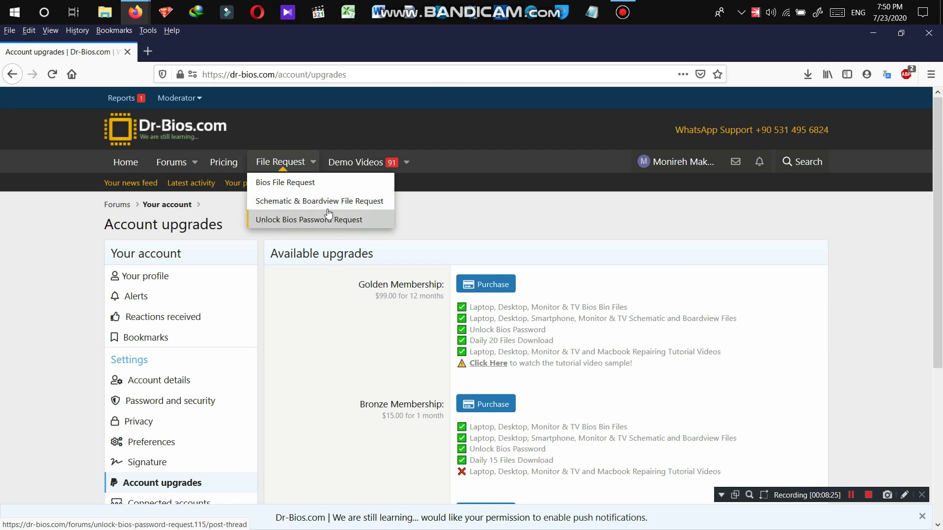
left_click(303, 183)
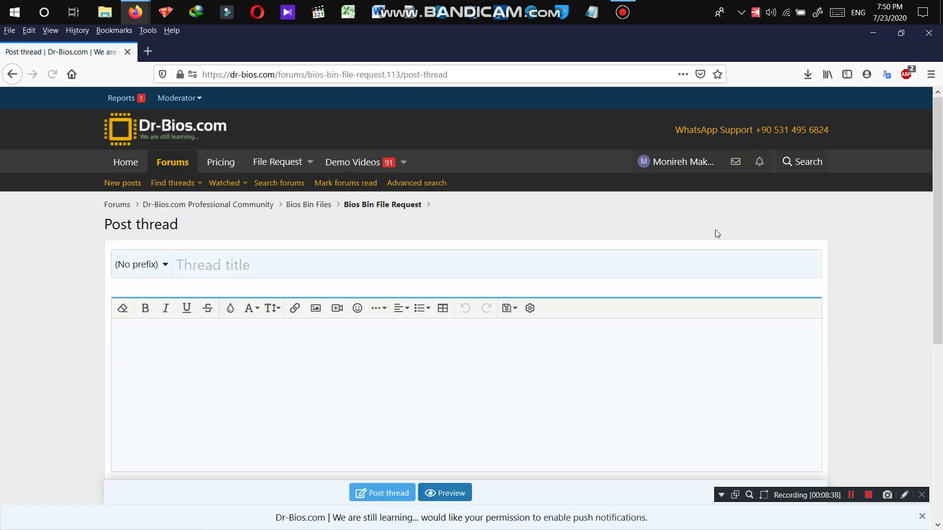
left_click(293, 263)
left_click(266, 343)
left_click(165, 265)
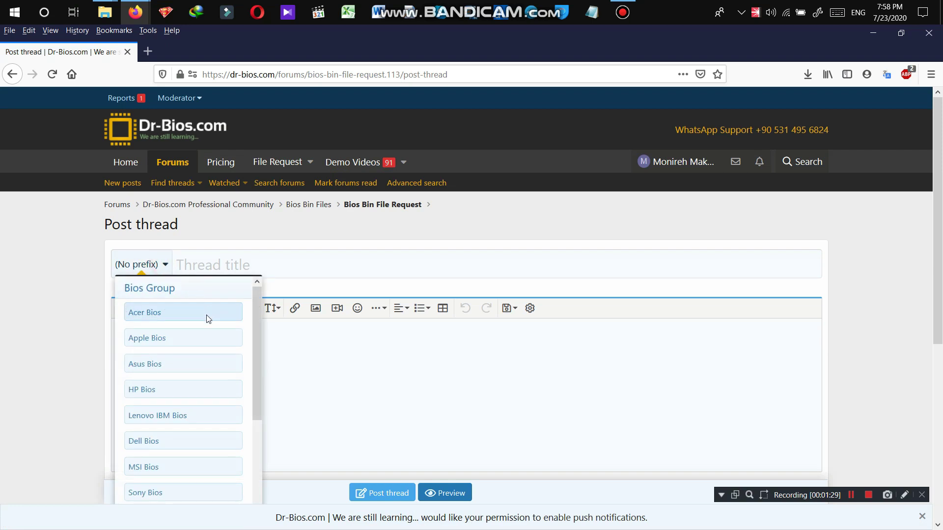
left_click(297, 270)
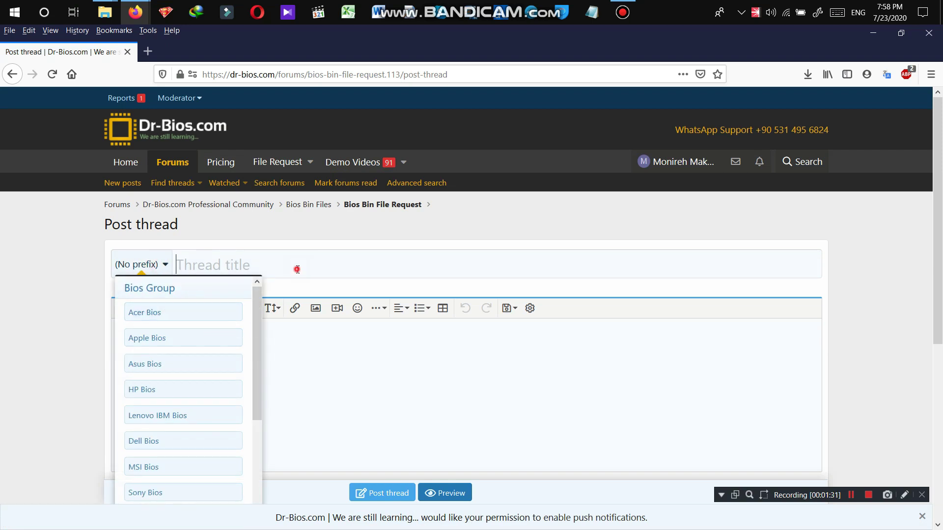
- Open the H-Apricot-RS780L-uATX (Apricot) thread from the Bios Bin File Request list
left_click(403, 207)
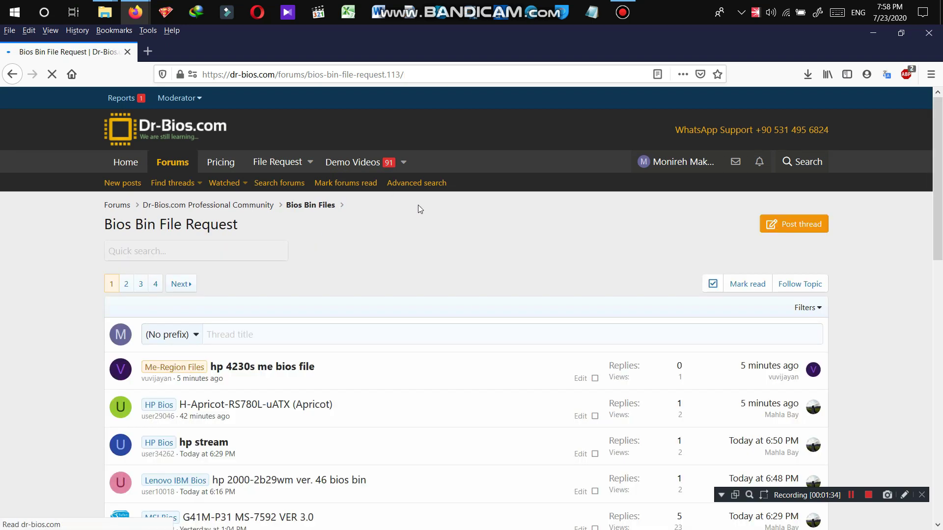
scroll(499, 214, "down", 1)
scroll(499, 215, "down", 2)
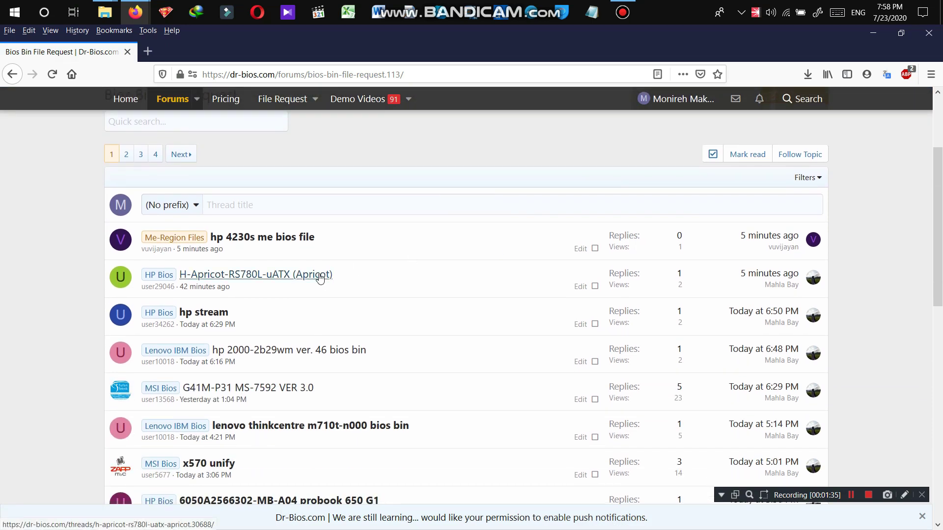
left_click(316, 273)
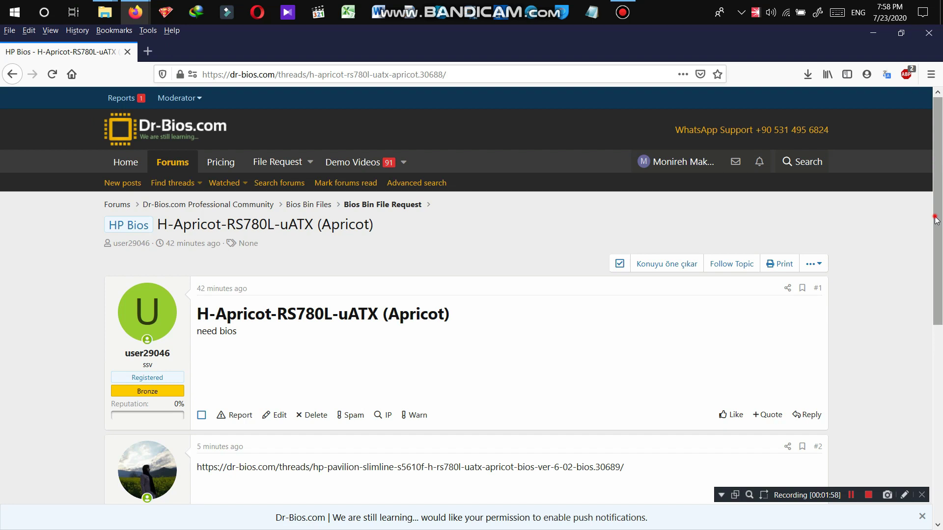
left_click_drag(941, 220, 941, 280)
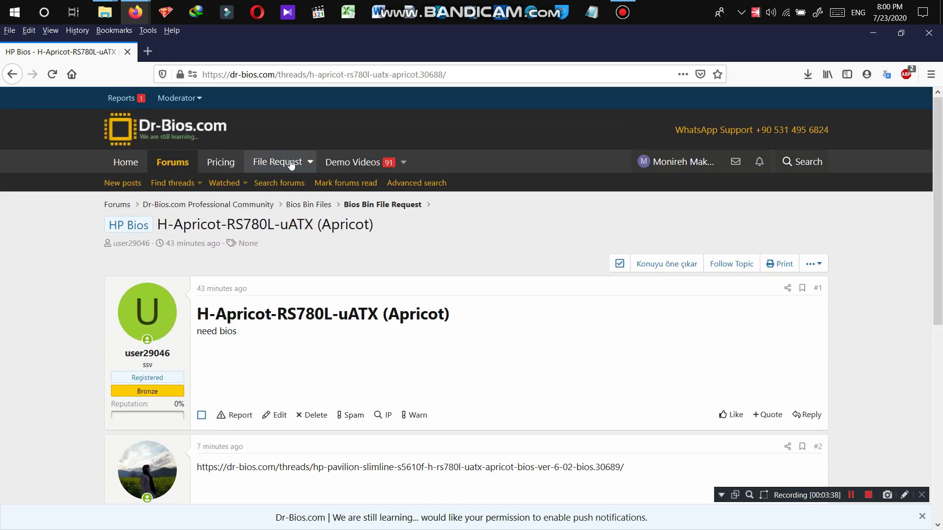
- Open the schematic request form, then the Unlock Bios Password Request posting form, and scroll through it
left_click(292, 165)
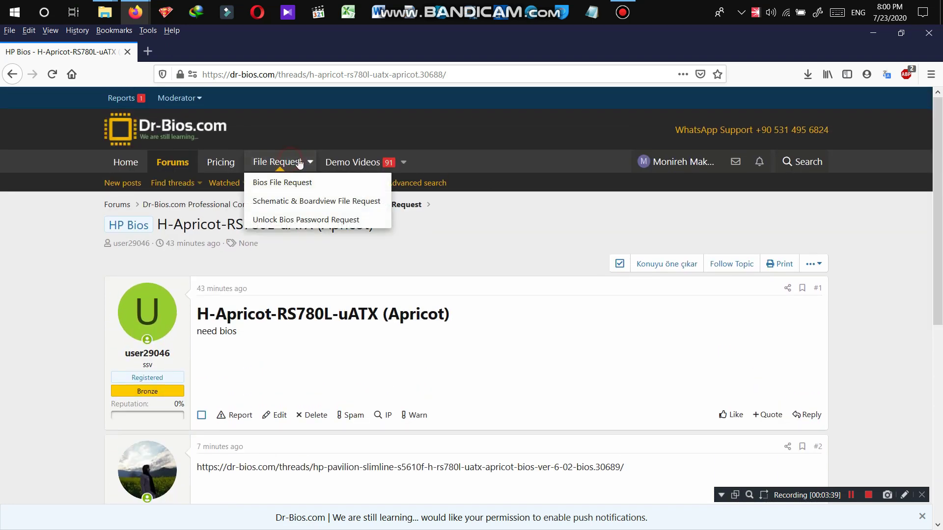
left_click(298, 202)
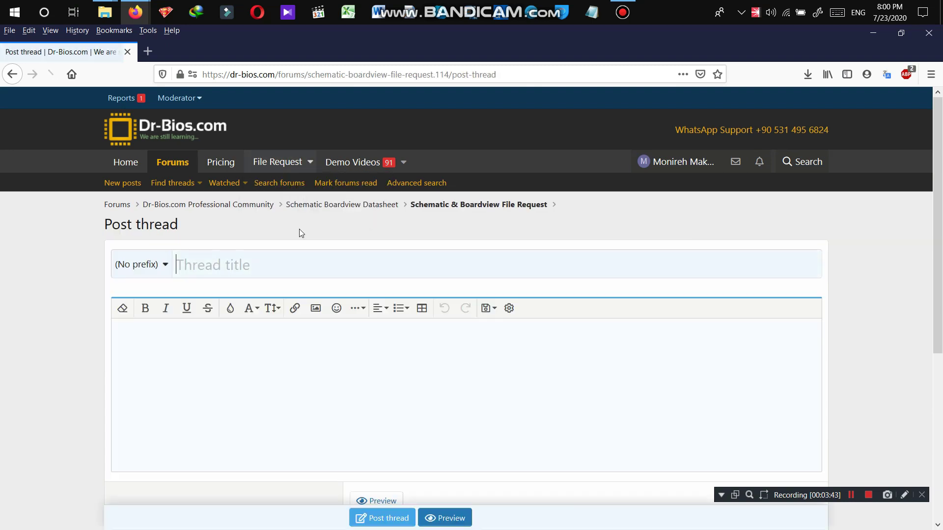
left_click(292, 165)
left_click(292, 220)
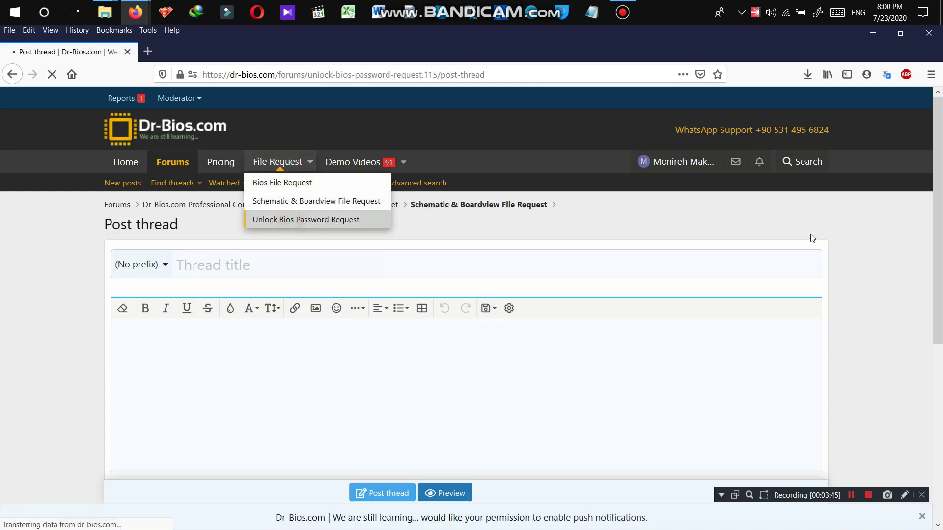
left_click_drag(939, 217, 942, 363)
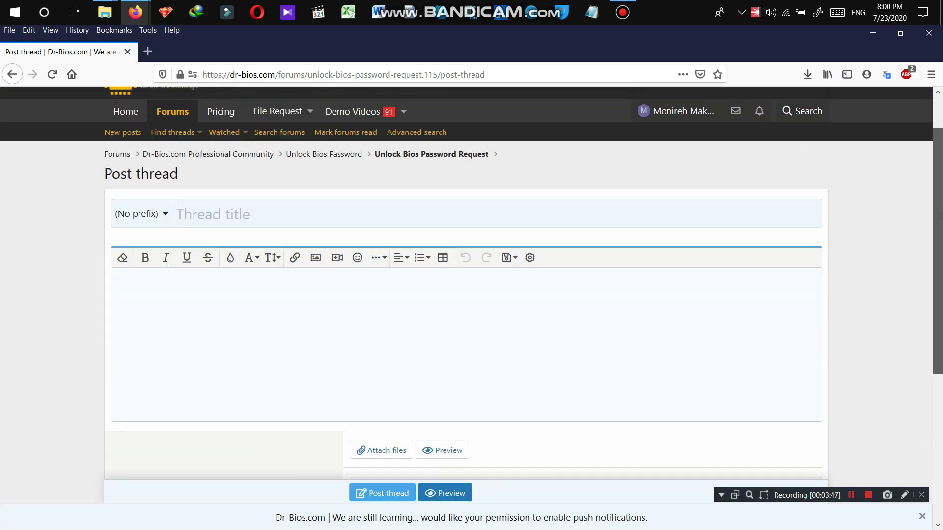
scroll(373, 163, "up", 2)
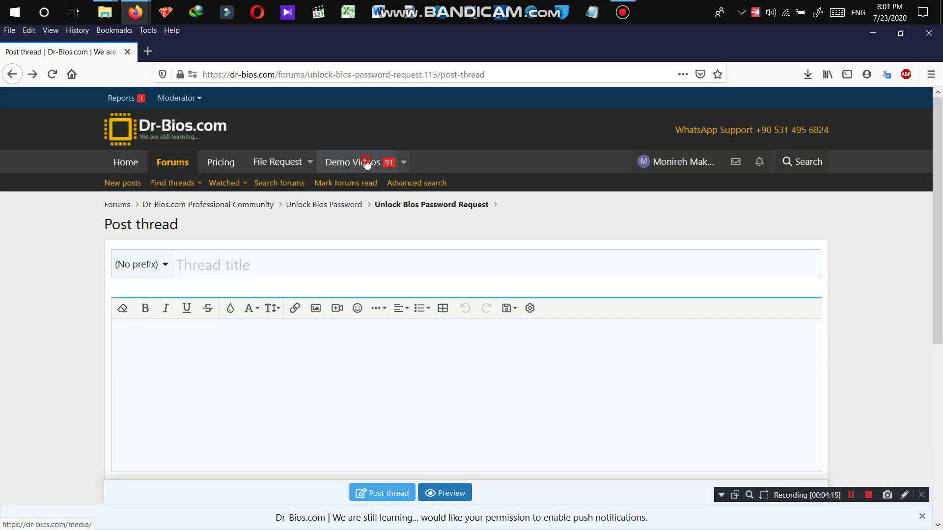
- Open the Demo Videos media page and scroll through the tutorial videos
left_click(367, 163)
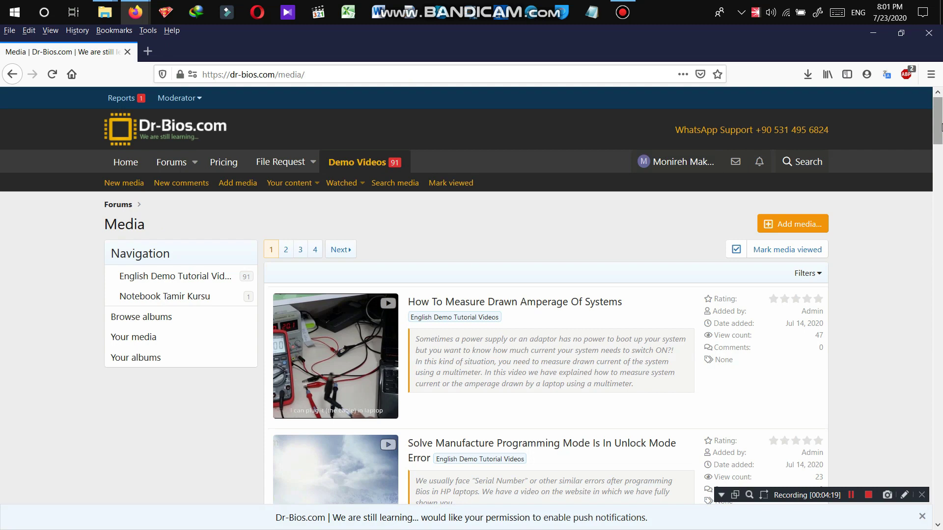
mouse_move(941, 123)
left_mouse_down()
mouse_move(941, 247)
mouse_move(938, 114)
left_mouse_up()
- From the forum home page, open the Video Tutorial and Articles forum and scroll through it
left_click(168, 166)
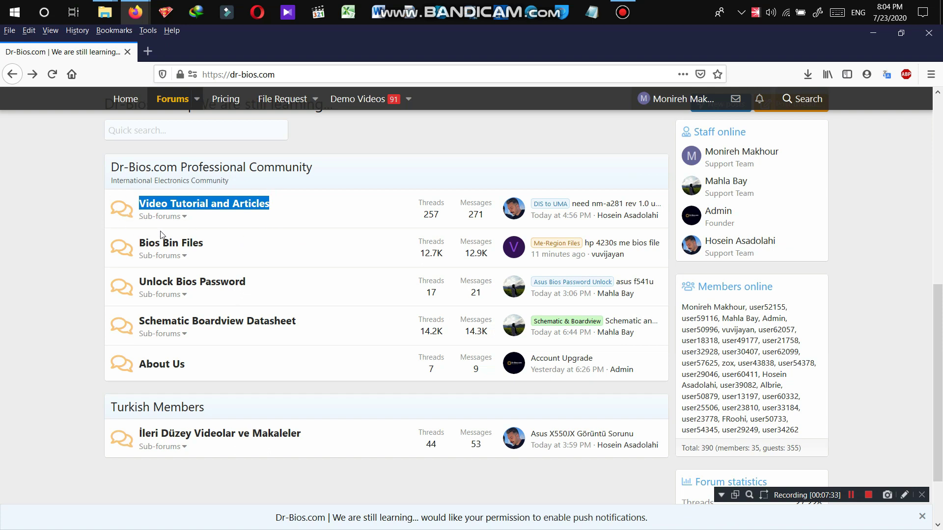
left_click(310, 214)
left_click(257, 204)
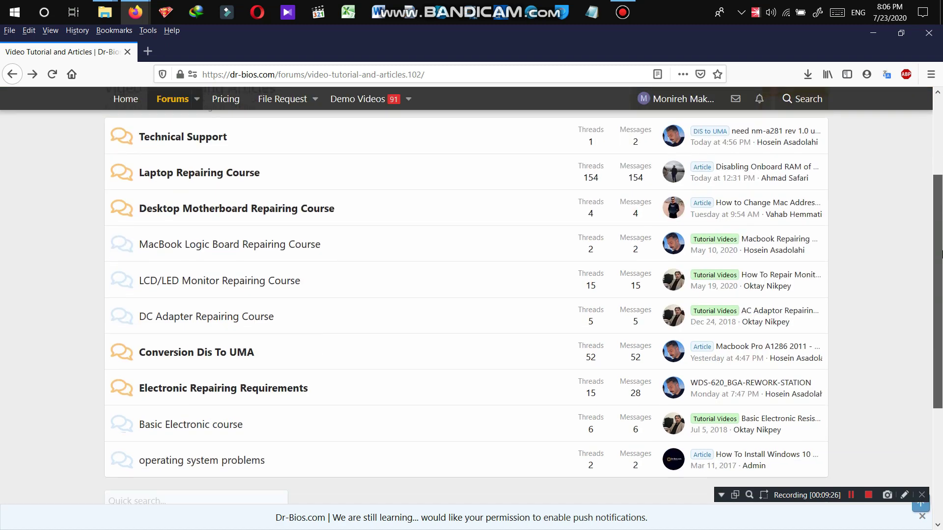
scroll(941, 276, "down", 3)
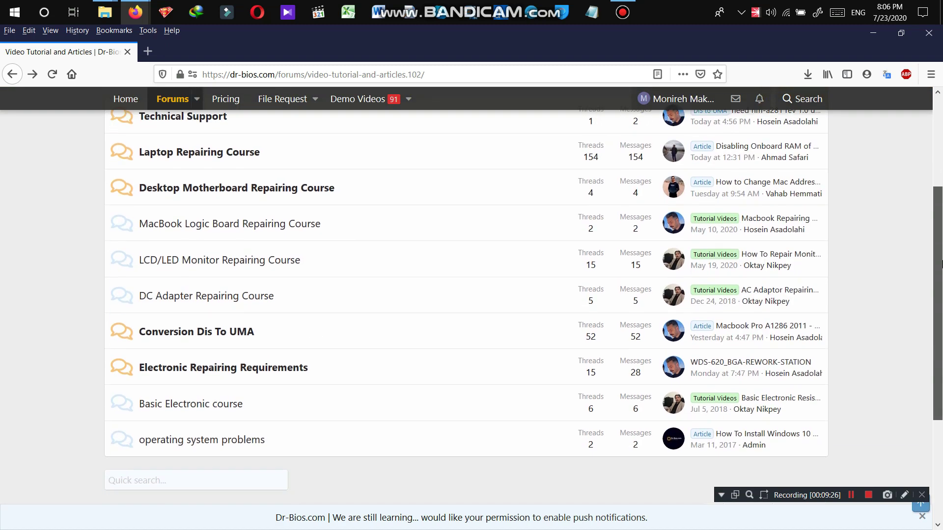
left_click_drag(942, 276, 941, 250)
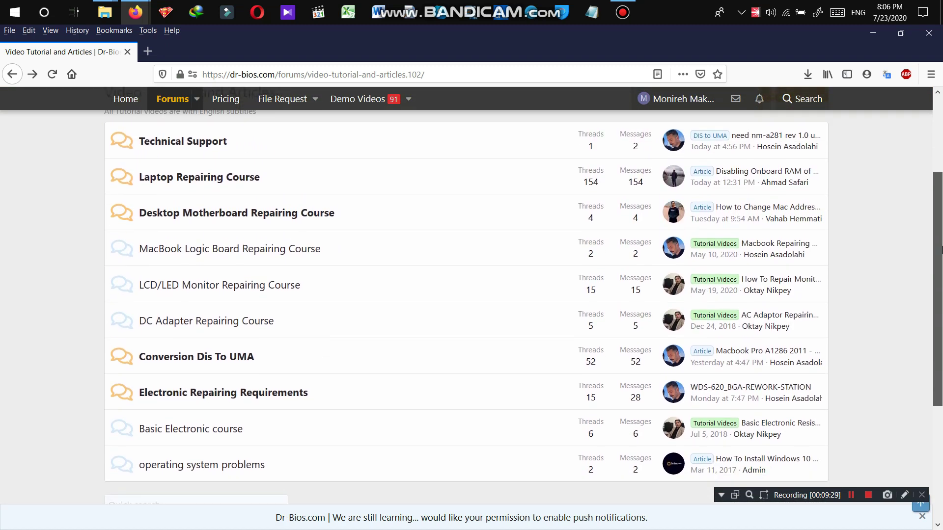
- Read the MSI H61M-P21 B3 Short Circuit Problem thread in Desktop Motherboard Repairing Course, then return to Forums
left_click(327, 216)
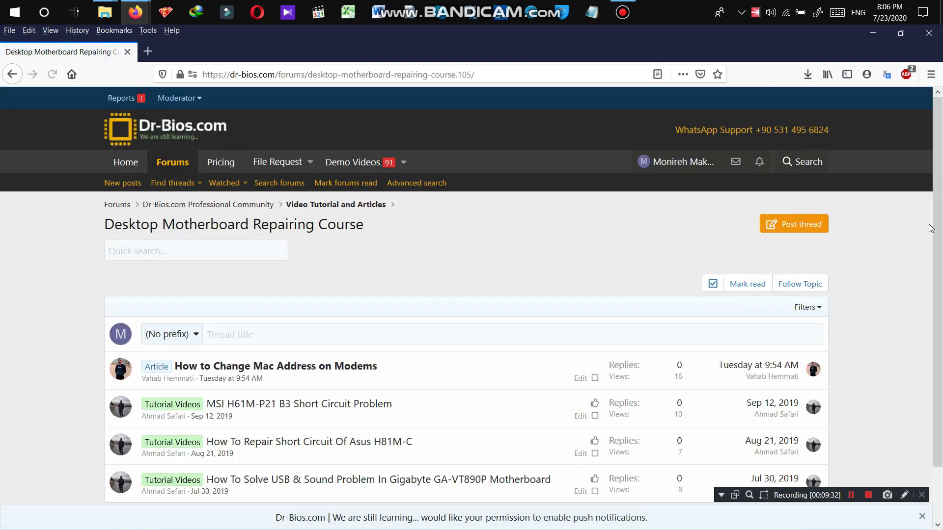
scroll(891, 210, "down", 1)
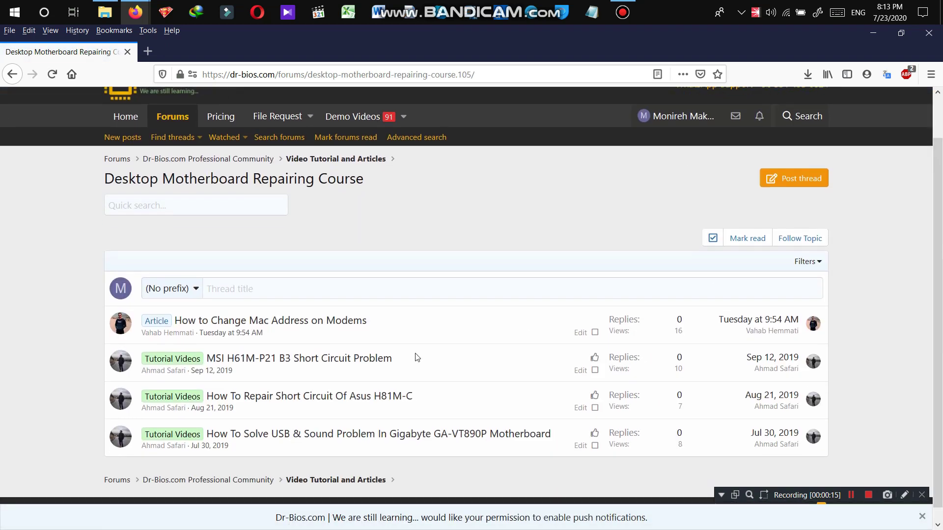
left_click(371, 367)
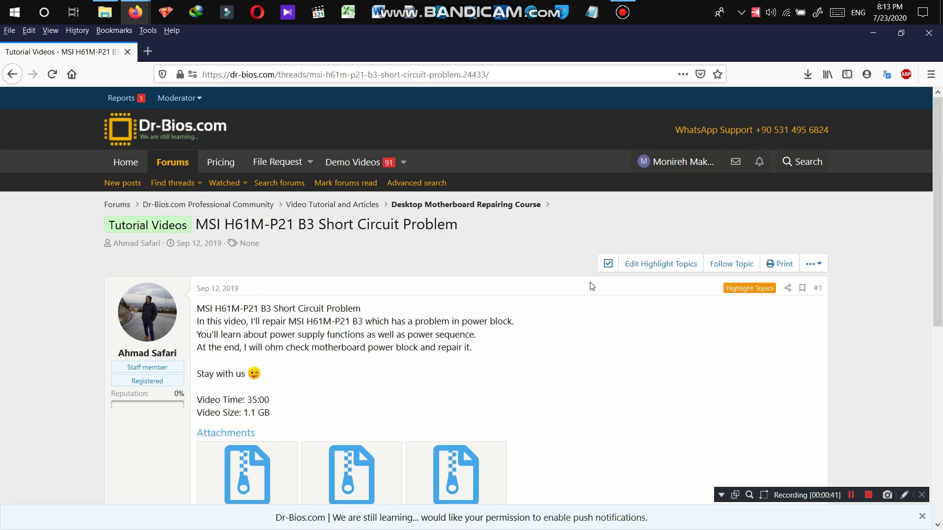
scroll(511, 389, "down", 3)
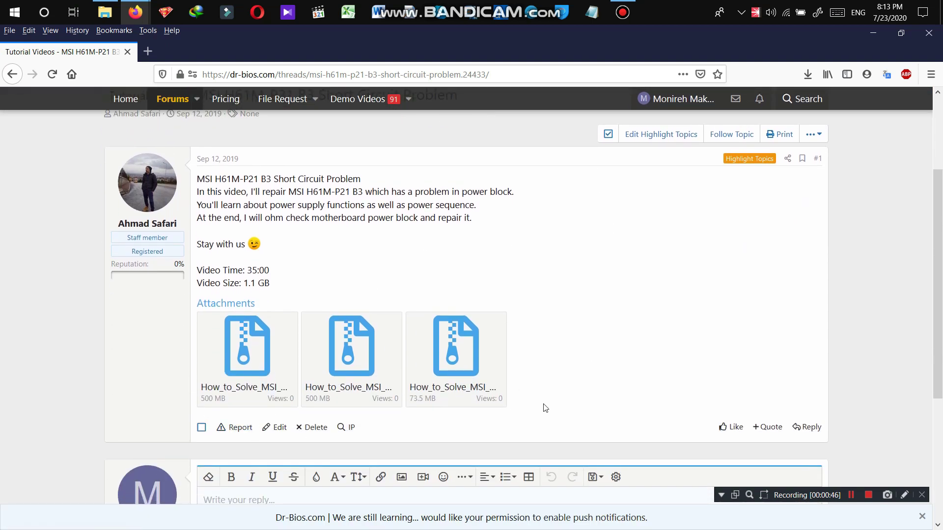
scroll(545, 408, "up", 3)
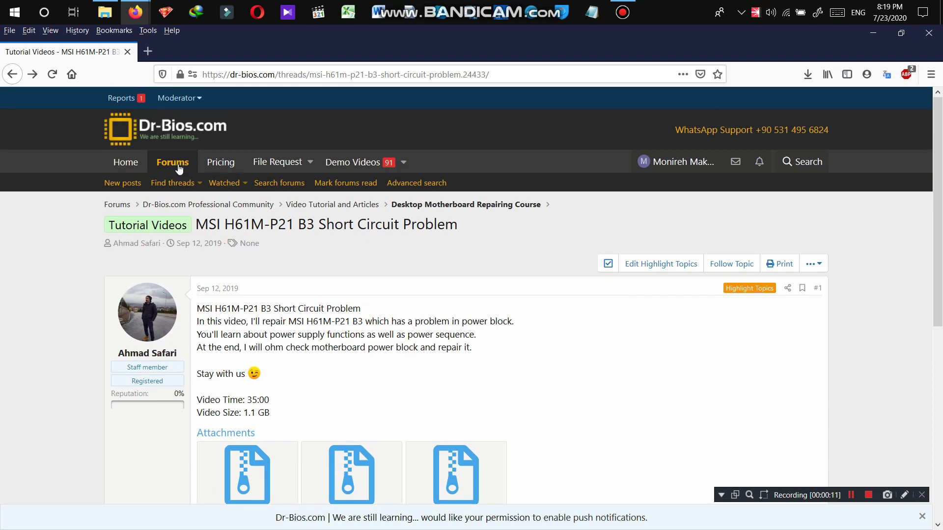
left_click(178, 168)
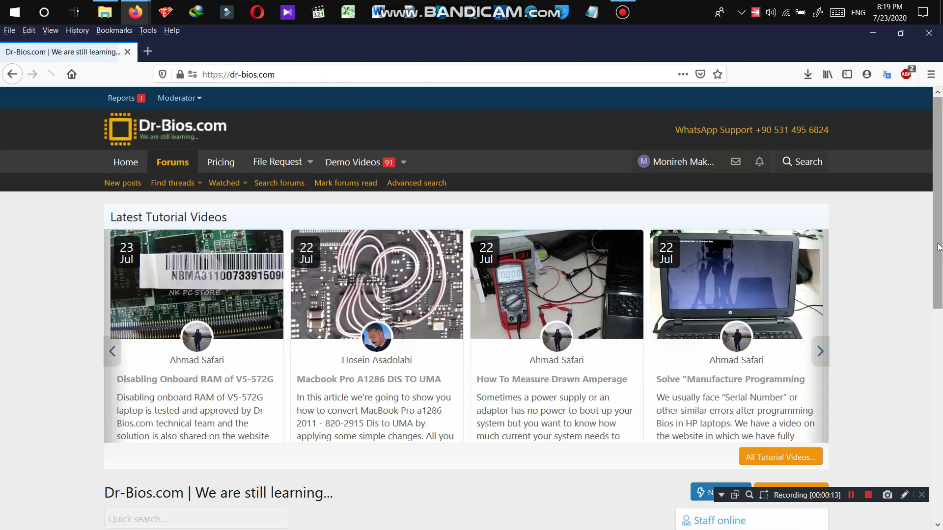
scroll(414, 345, "down", 6)
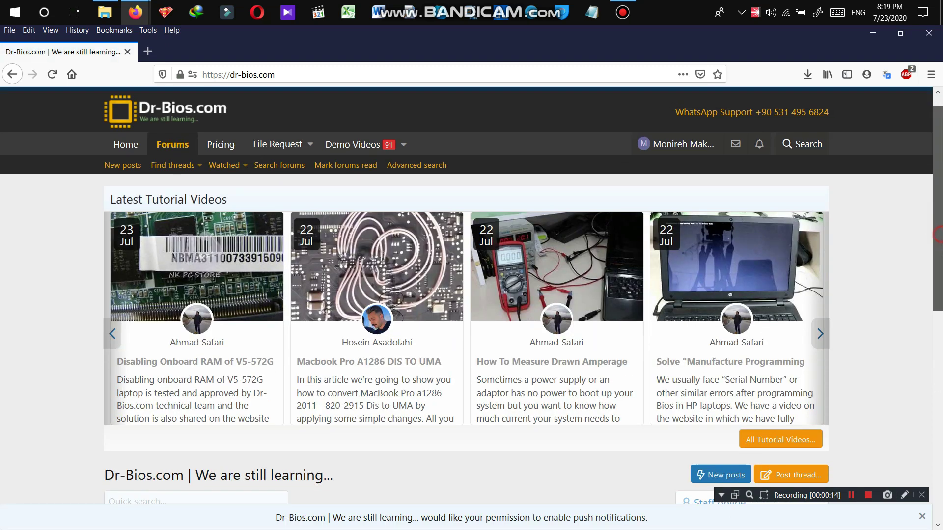
scroll(293, 348, "down", 3)
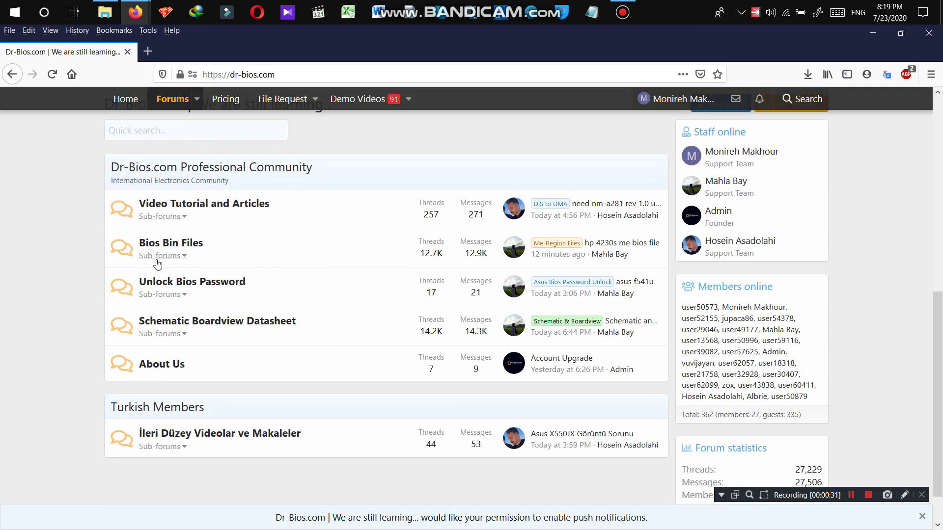
scroll(233, 296, "up", 1)
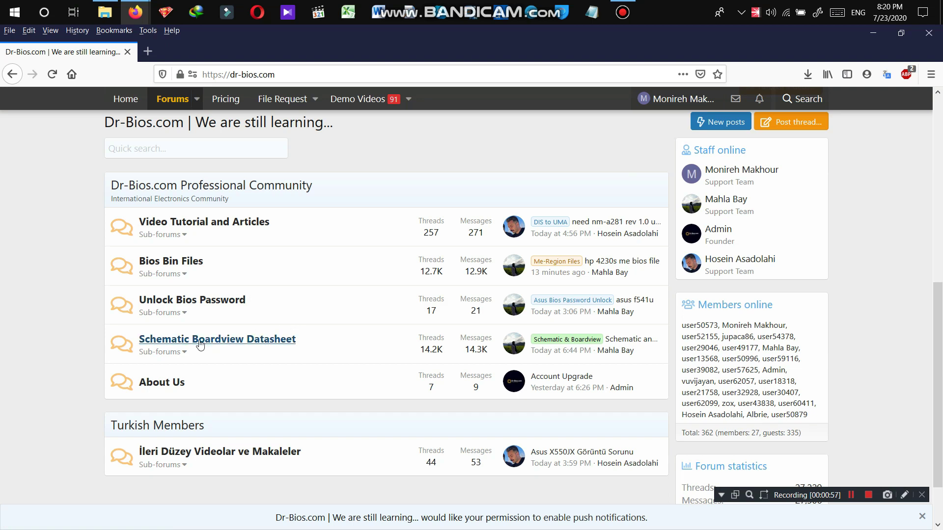
- Browse Schematic Boardview Datasheet and Smart Phone and Tablet Schematics, then go back to Monitor & TV Schematic Files
left_click(255, 341)
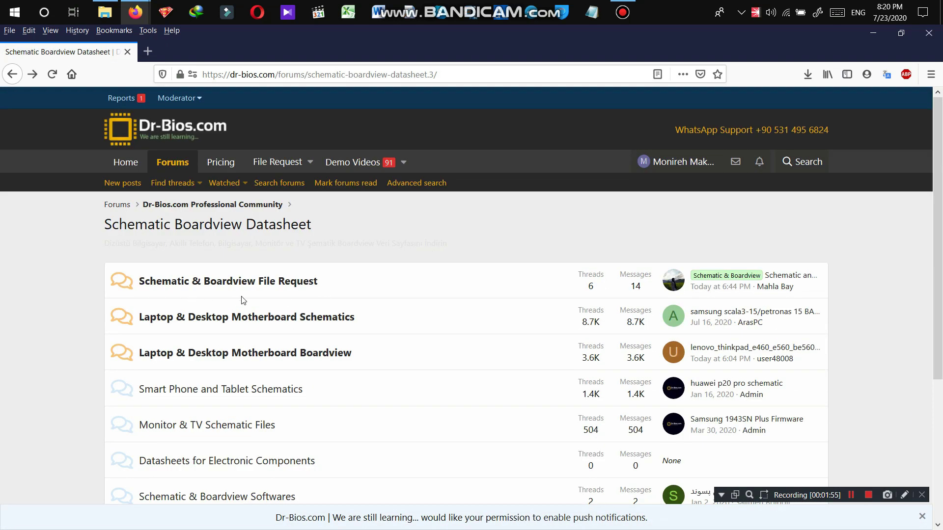
scroll(941, 194, "down", 3)
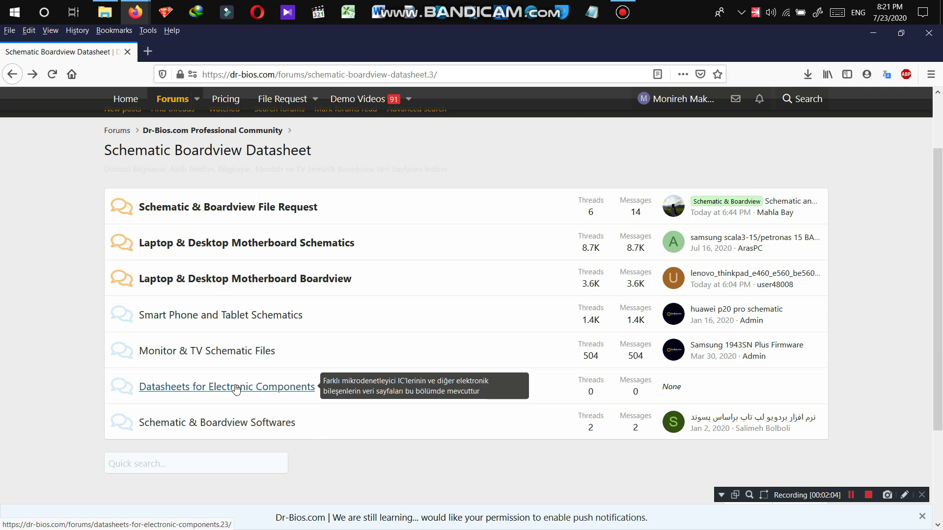
left_click(262, 316)
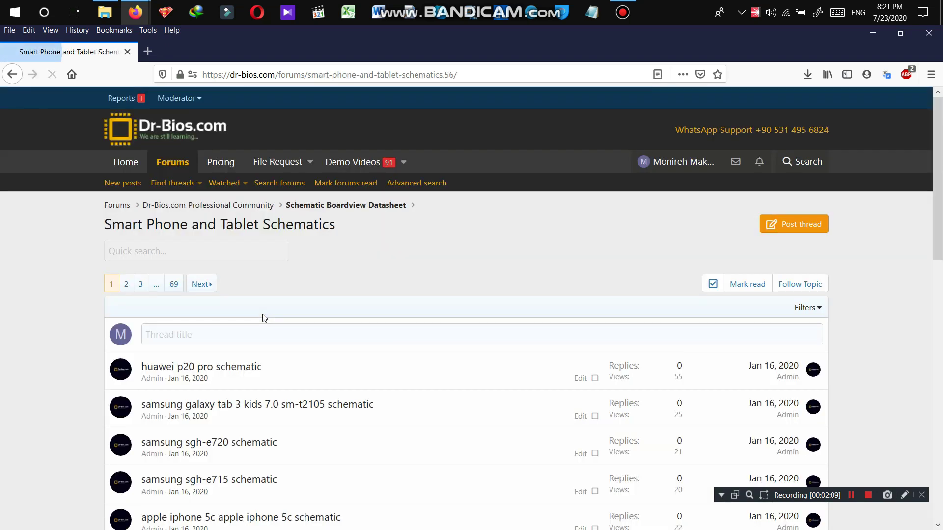
scroll(942, 283, "down", 4)
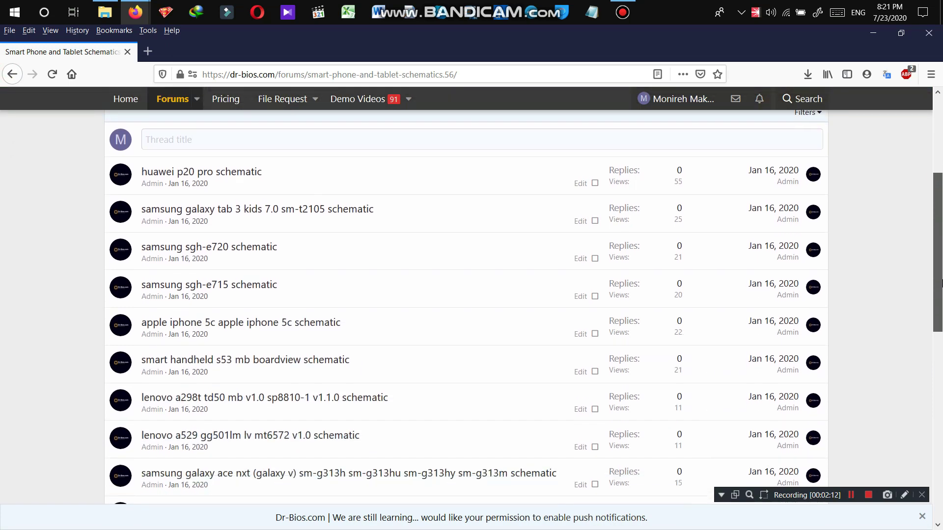
scroll(942, 283, "down", 2)
scroll(942, 284, "up", 5)
key("alt+Left")
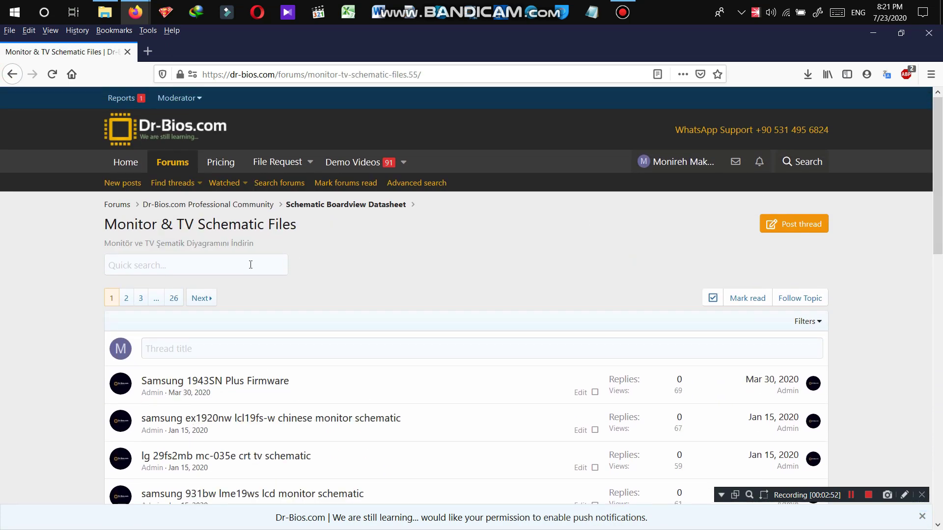
- Quick-search the forum for '940n' and open the samsung 940n ls19haa lcd monitor schematic thread
left_click(145, 268)
left_click(124, 266)
type("940")
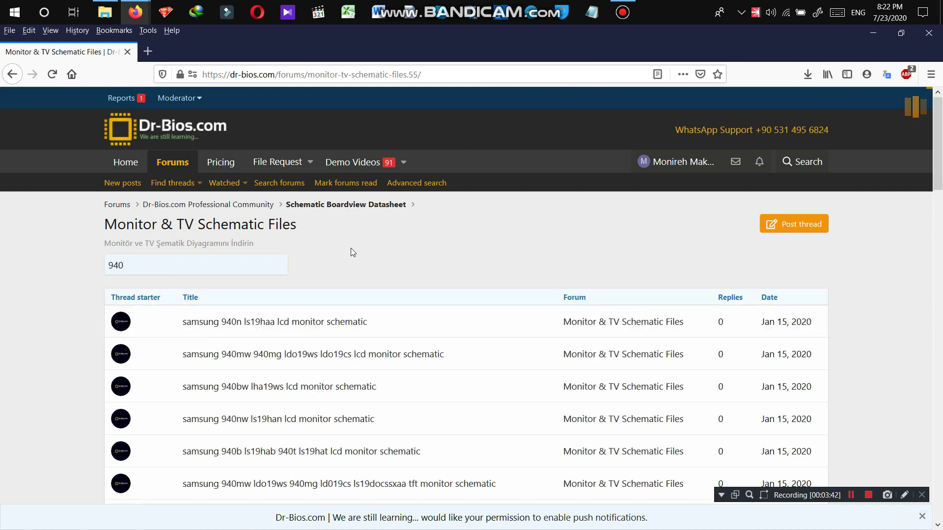
type("n")
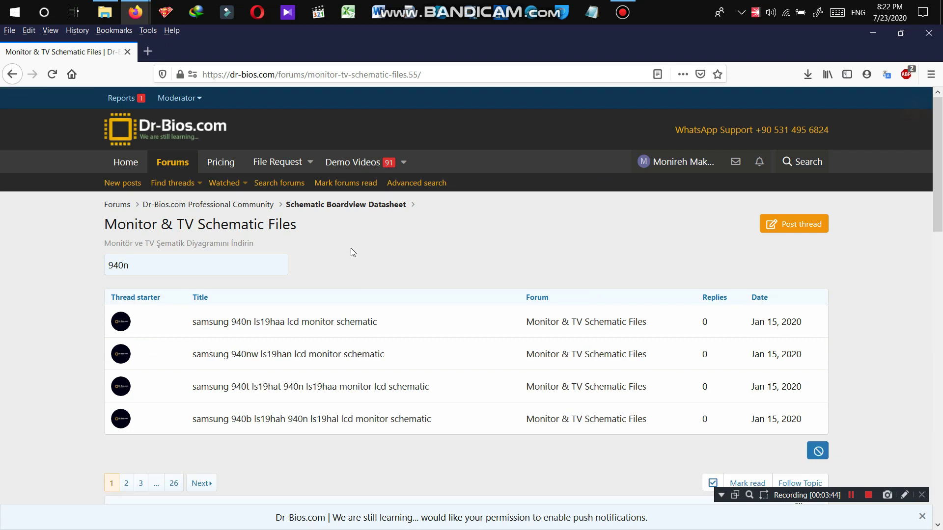
left_click(344, 323)
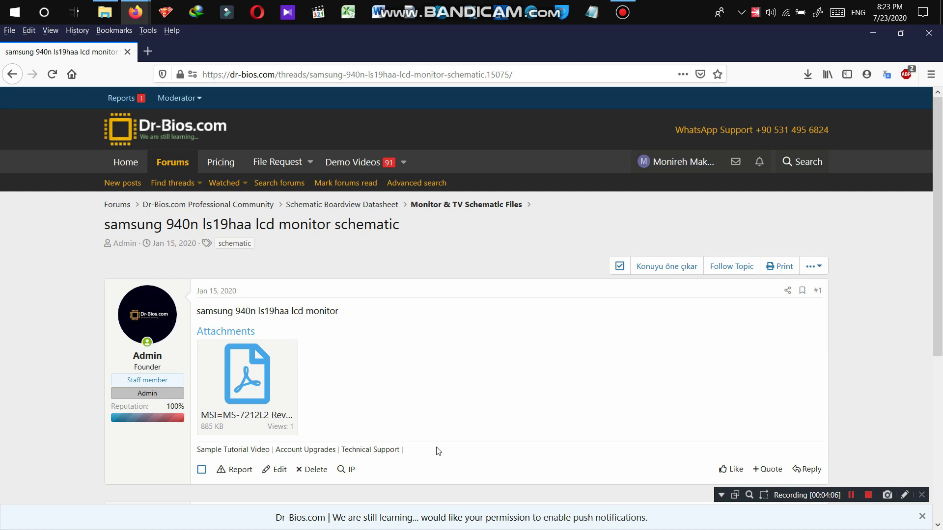
- Go back to the Monitor & TV Schematic Files list, then switch to the Forums home page and scroll its sections
left_click(12, 74)
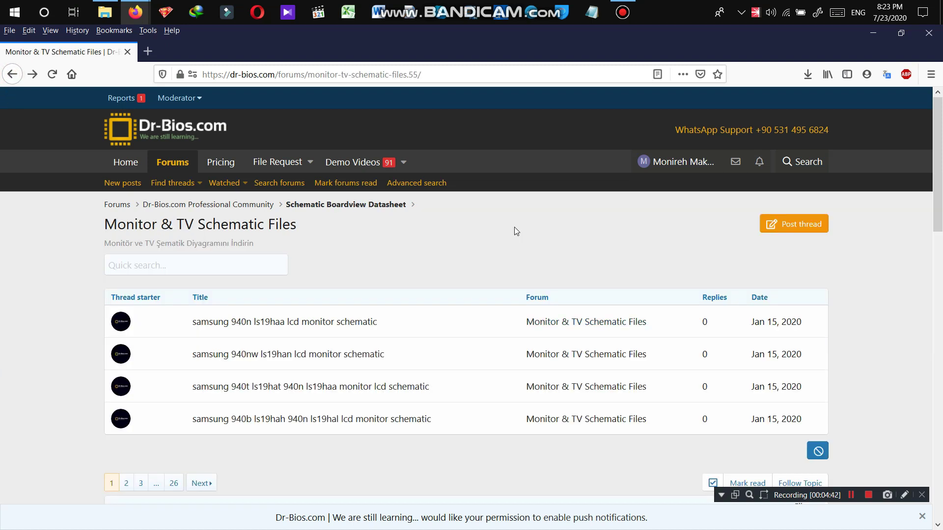
left_click(145, 266)
left_click(177, 166)
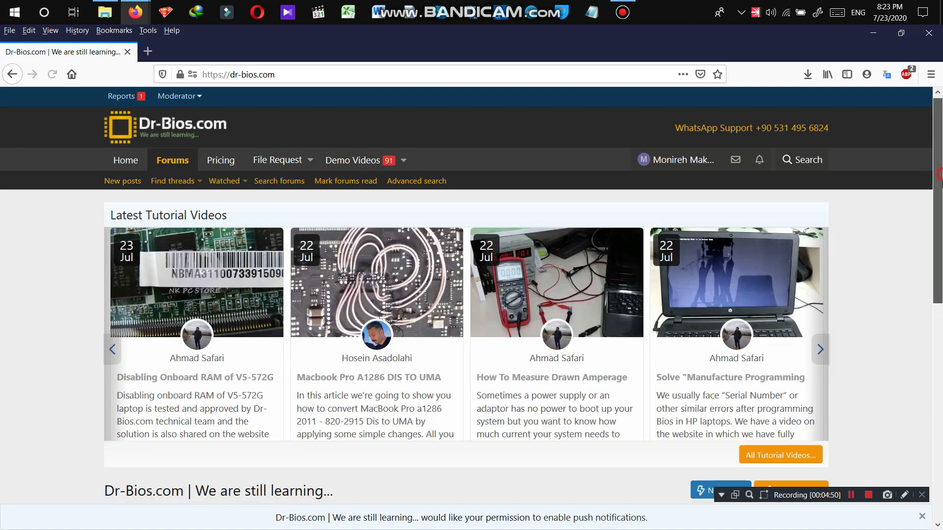
scroll(407, 207, "down", 8)
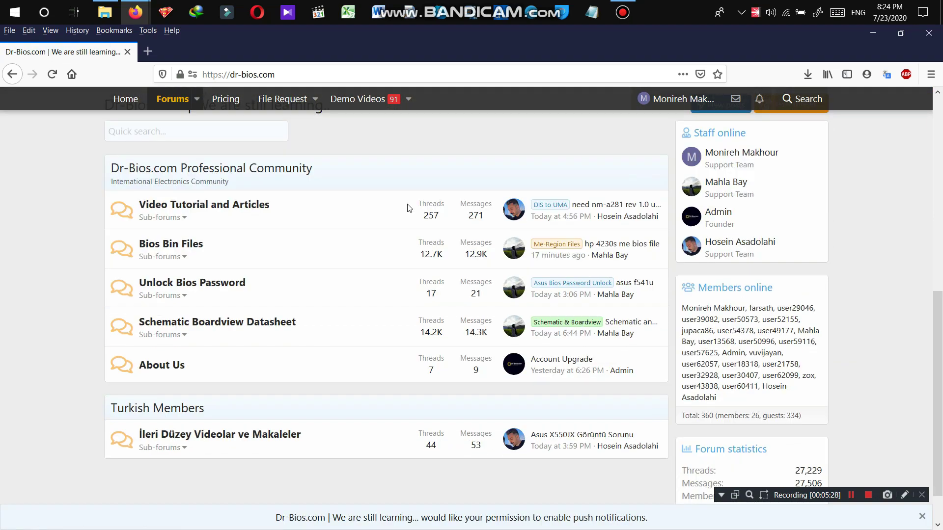
scroll(197, 344, "up", 4)
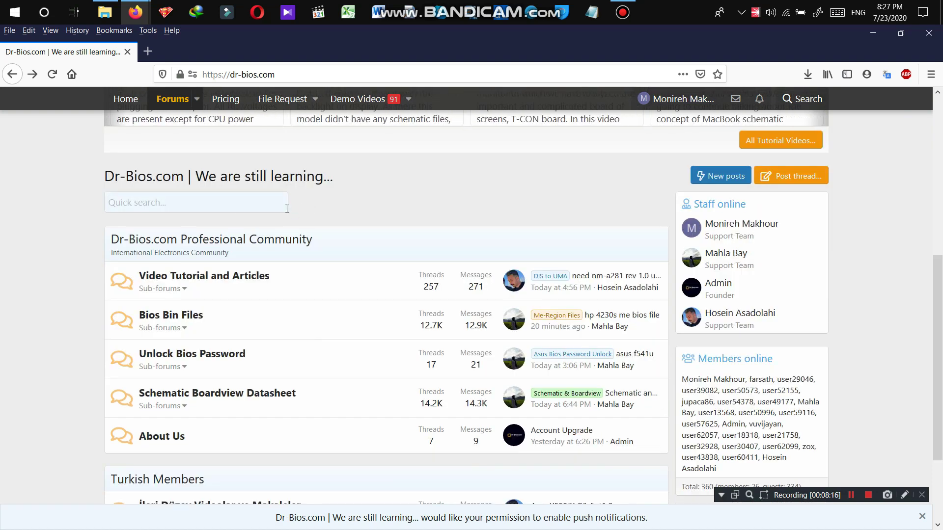
type("acer")
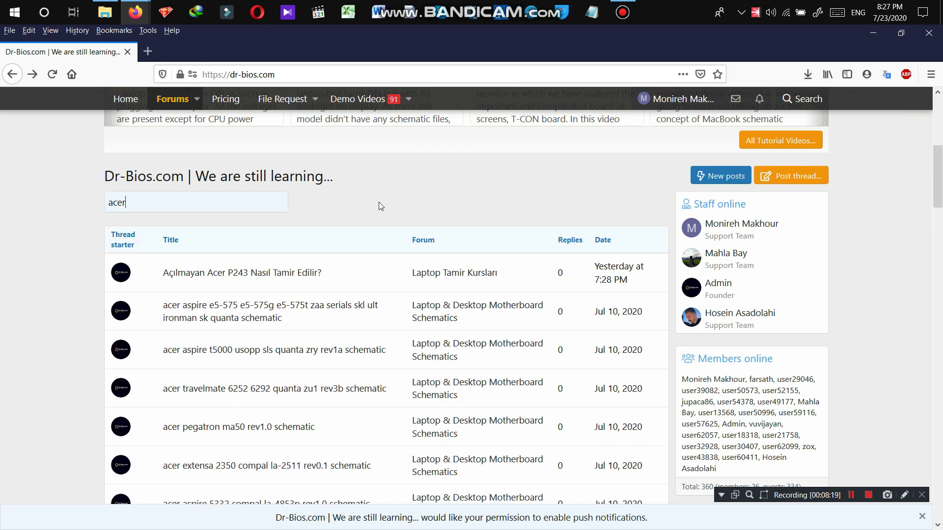
left_click_drag(938, 169, 941, 374)
scroll(881, 315, "down", 3)
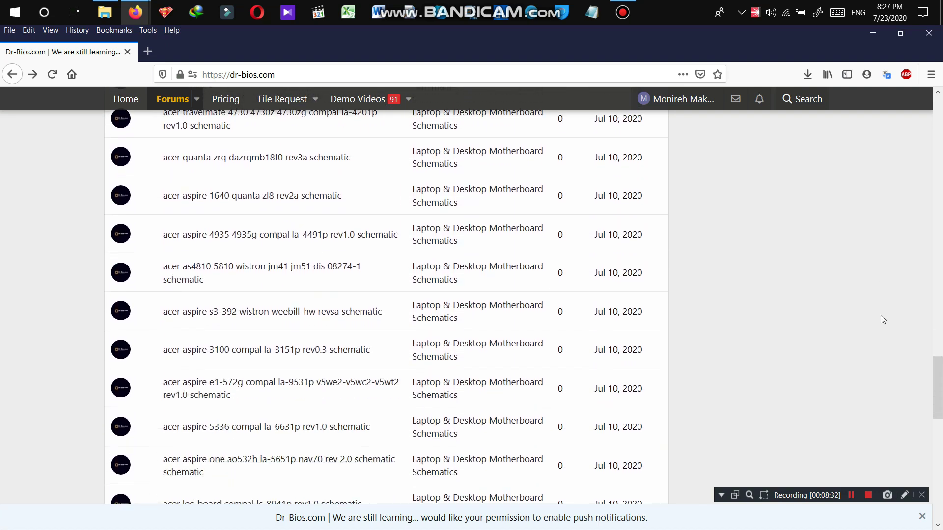
scroll(880, 316, "down", 8)
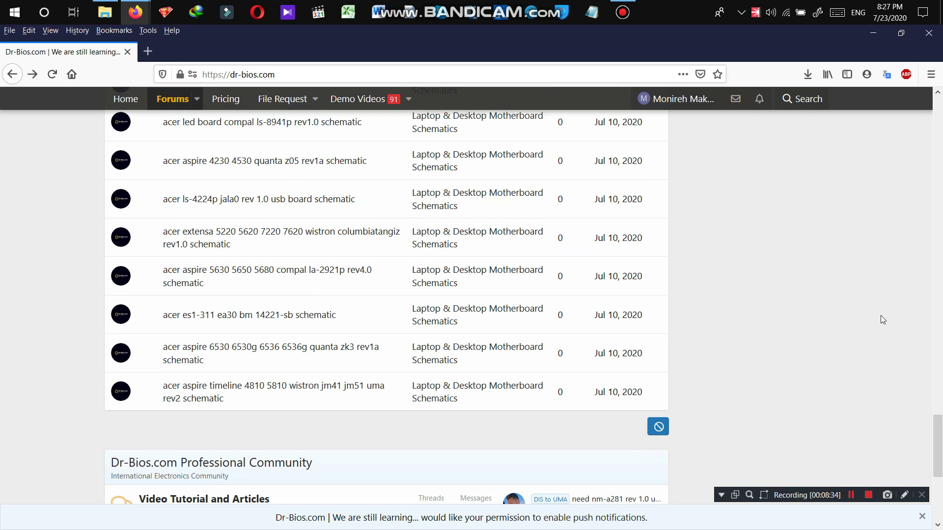
scroll(880, 316, "up", 8)
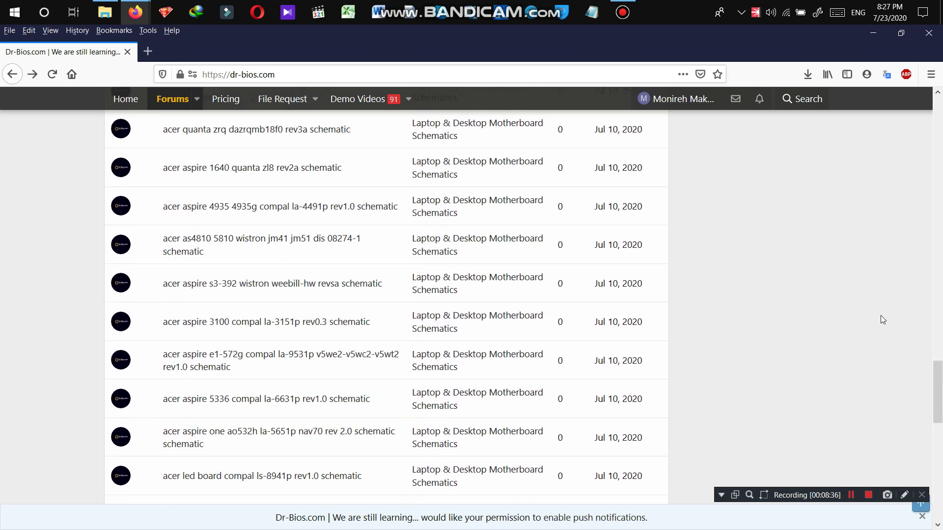
scroll(880, 315, "up", 8)
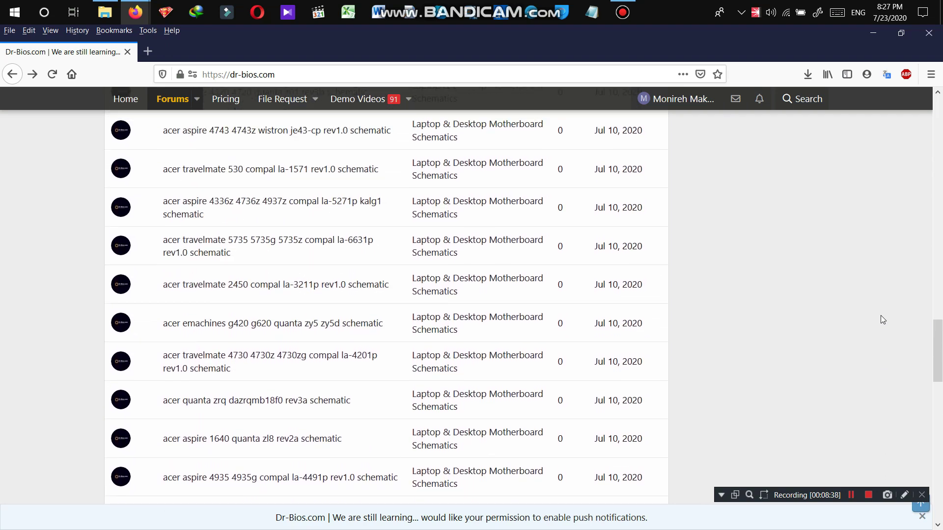
scroll(880, 315, "up", 6)
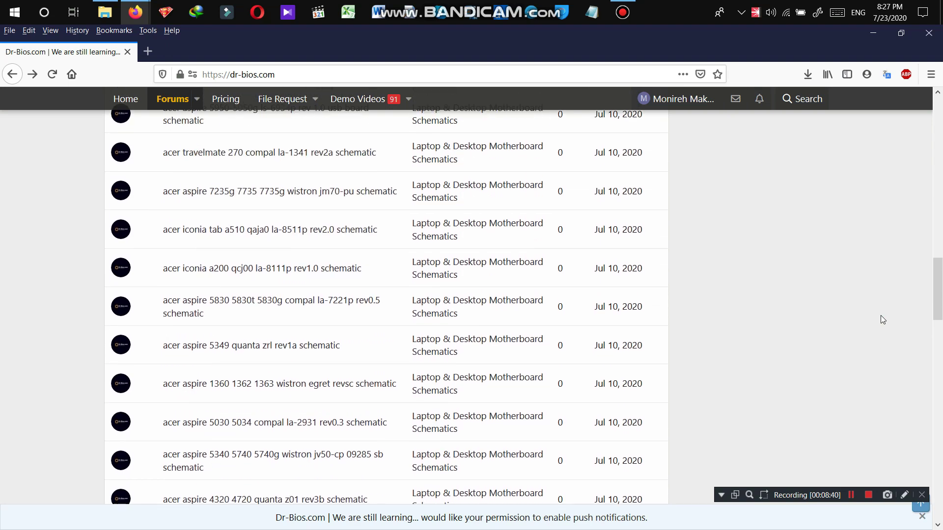
scroll(880, 315, "up", 6)
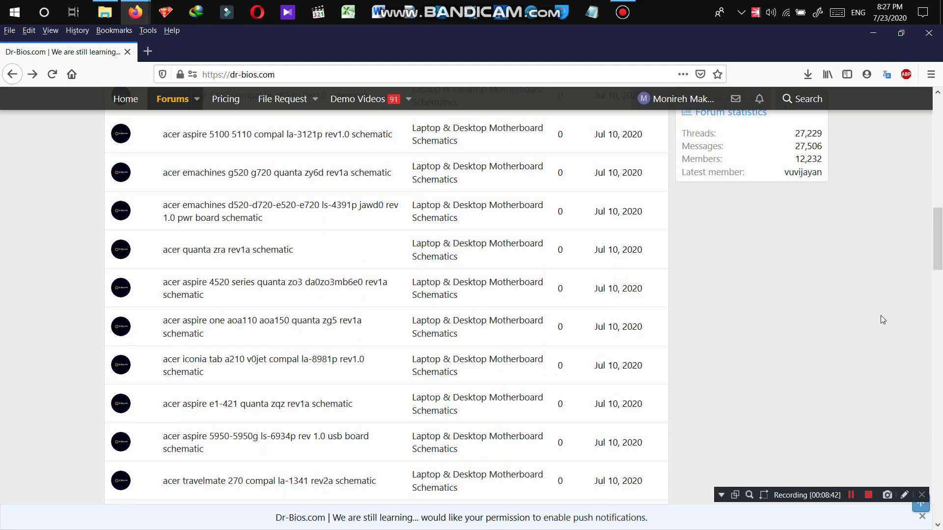
left_click_drag(937, 264, 940, 462)
left_click(659, 419)
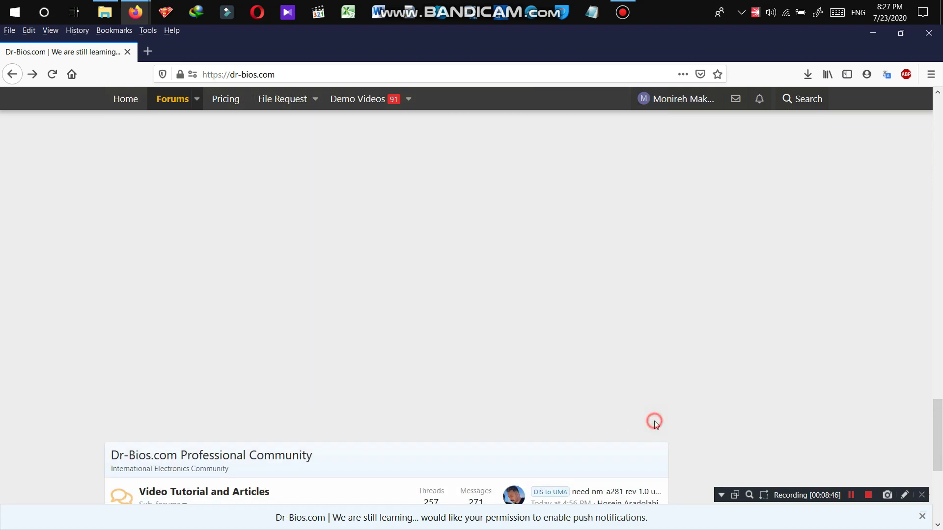
scroll(907, 275, "down", 5)
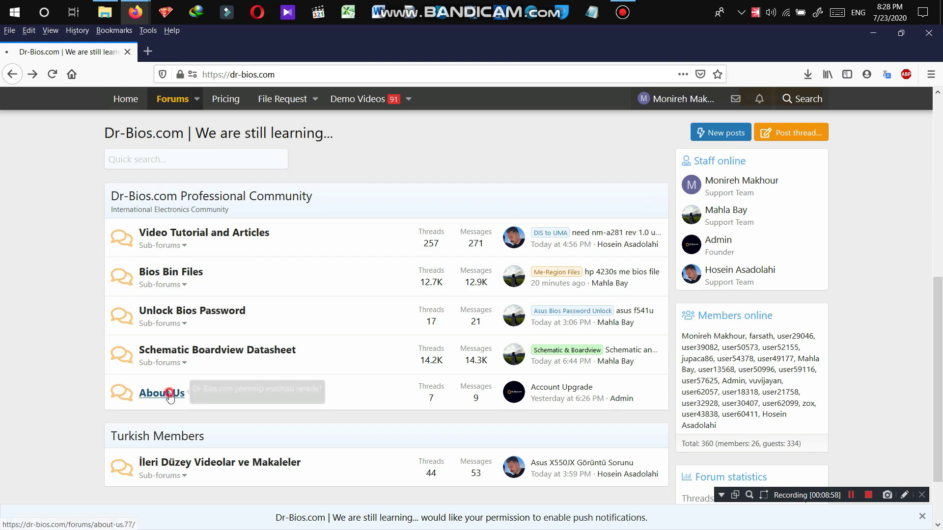
left_click(170, 397)
scroll(918, 269, "down", 4)
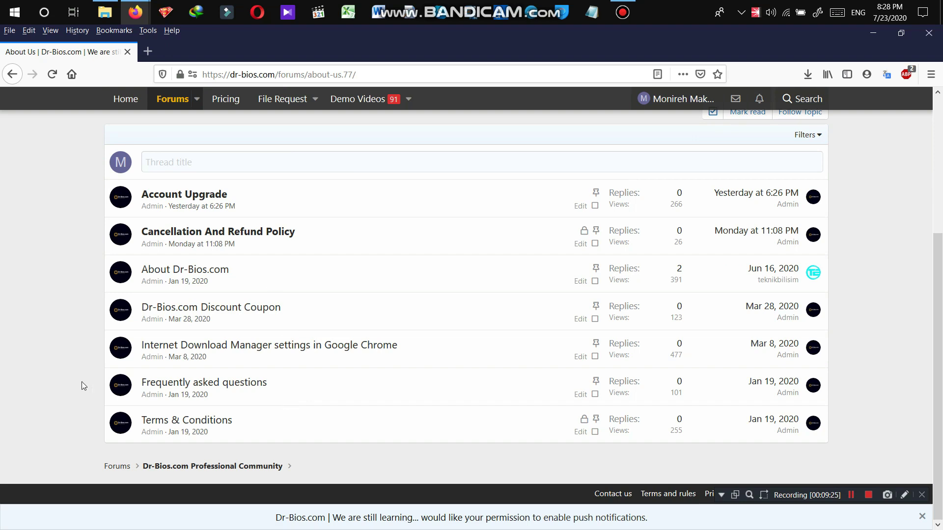
left_click(12, 74)
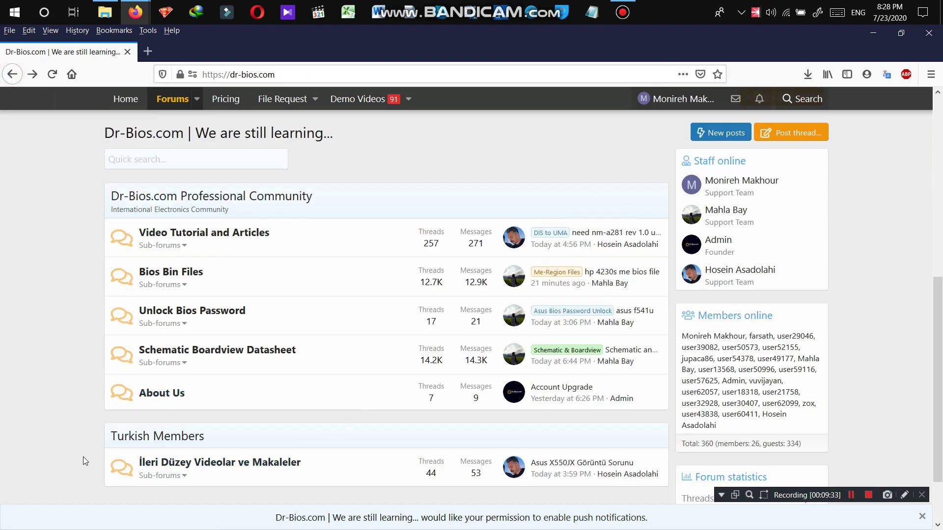
left_click_drag(84, 457, 307, 465)
left_click(307, 465)
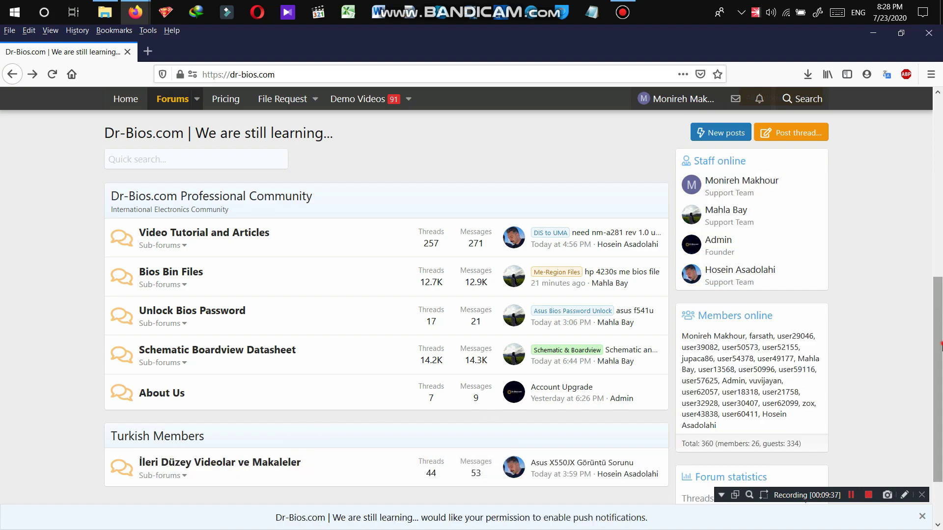
left_click_drag(938, 317, 939, 156)
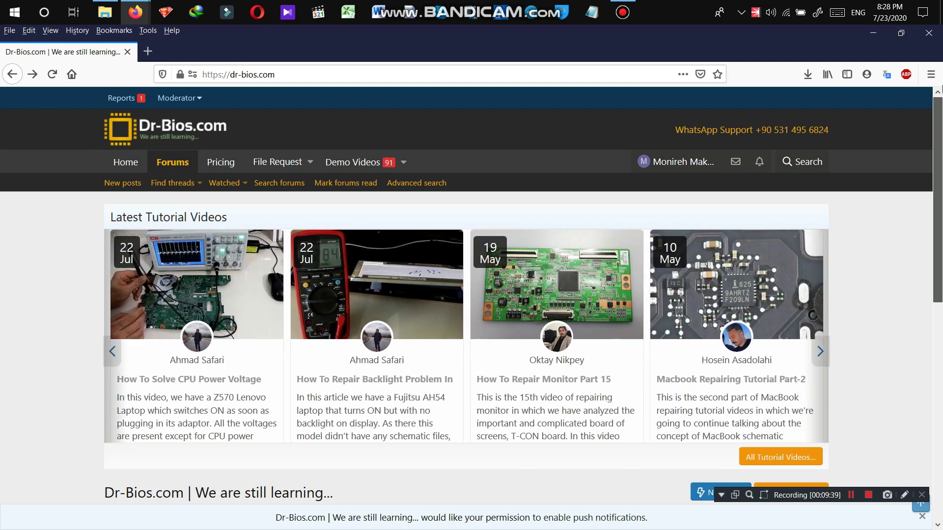
scroll(271, 279, "down", 5)
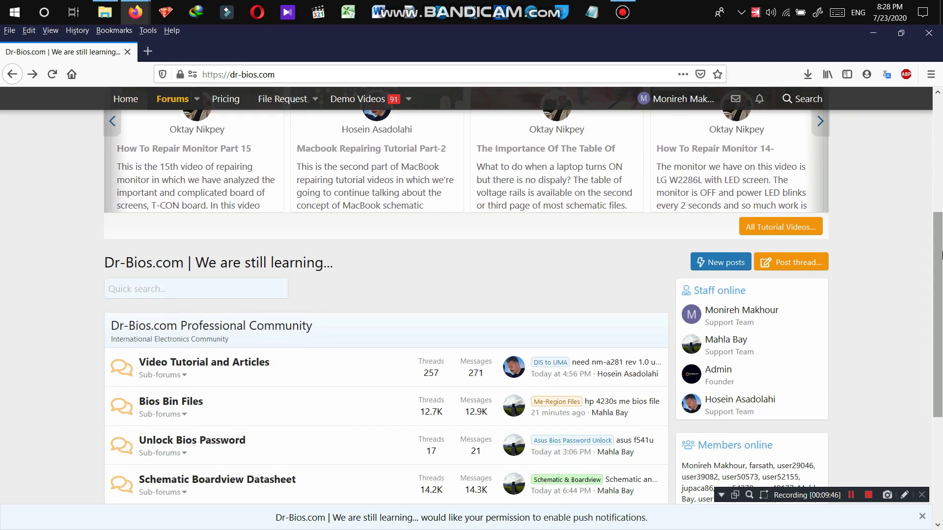
left_click_drag(939, 257, 942, 311)
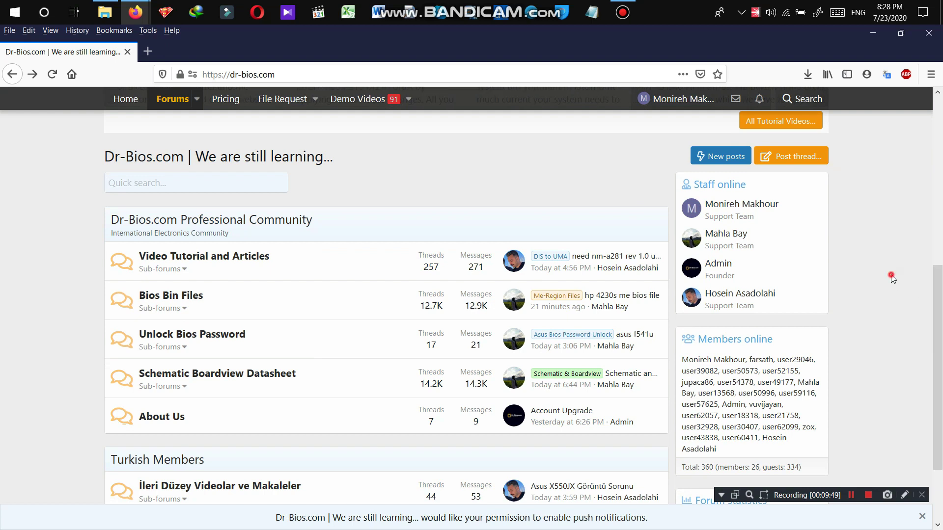